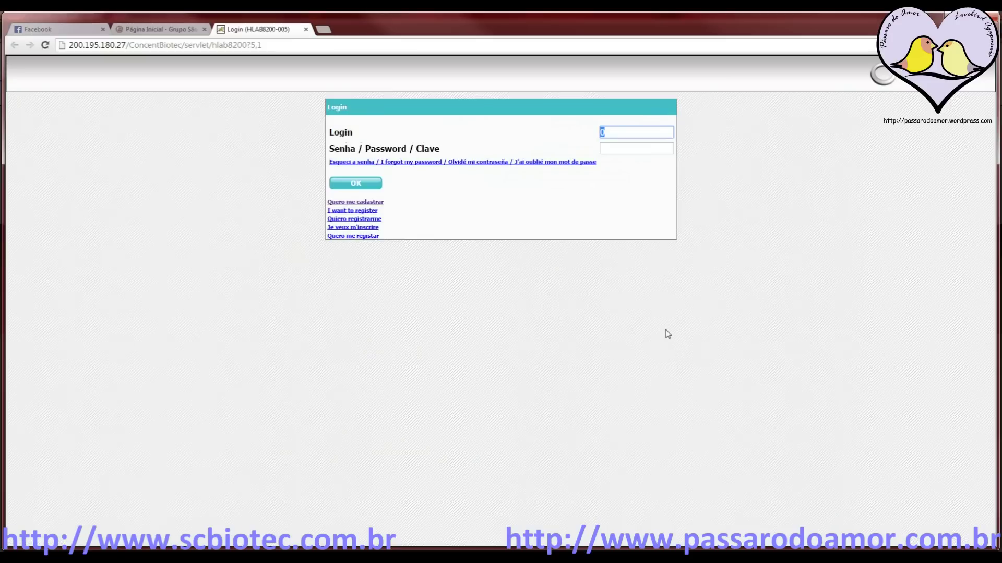
Sign in with the saved login and open a new kit form from Preencher Kit Online
{"action": "left_click", "coordinate": [631, 134]}
{"action": "left_click", "coordinate": [626, 144]}
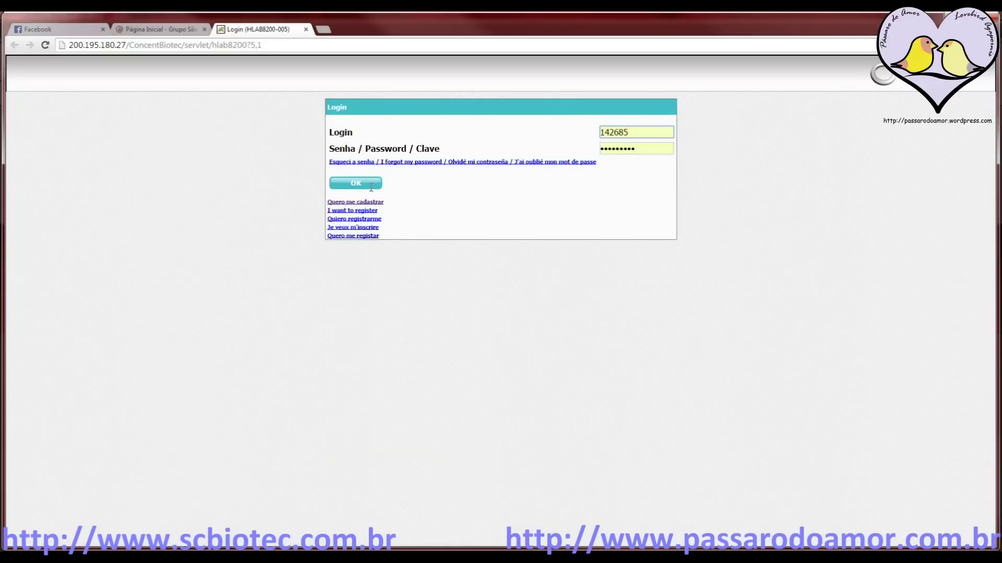
{"action": "left_click", "coordinate": [352, 187]}
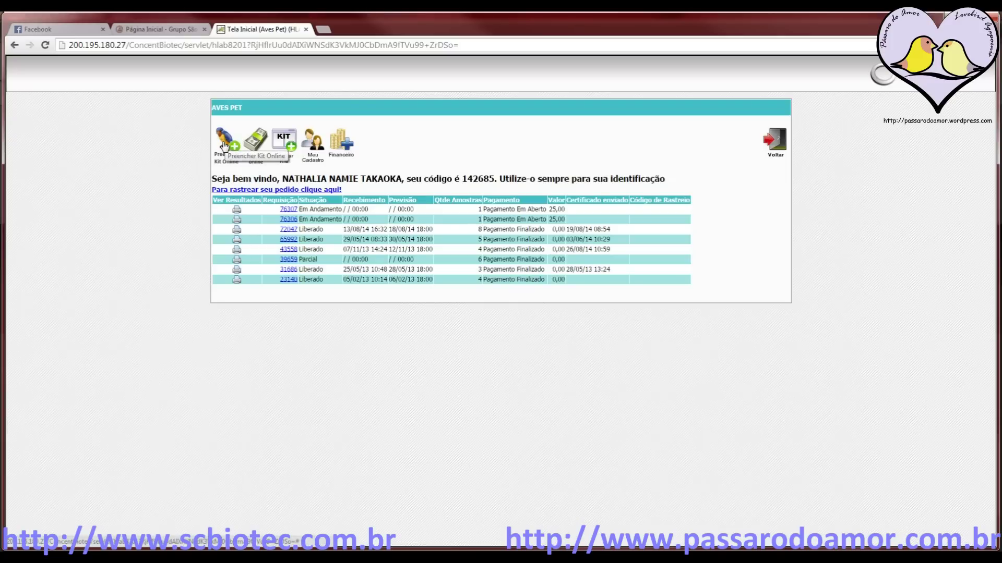
{"action": "left_click", "coordinate": [225, 146]}
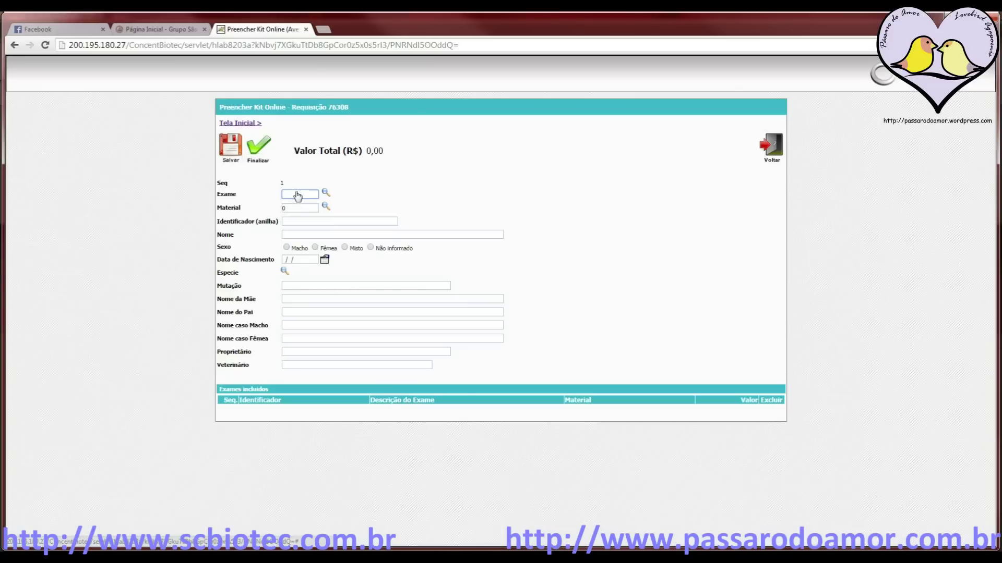
Search exams for 'sexagem' and pick SEXAN, Sexagem de Aves com anilha (Calopsita/Agapornis)
{"action": "left_click", "coordinate": [304, 194]}
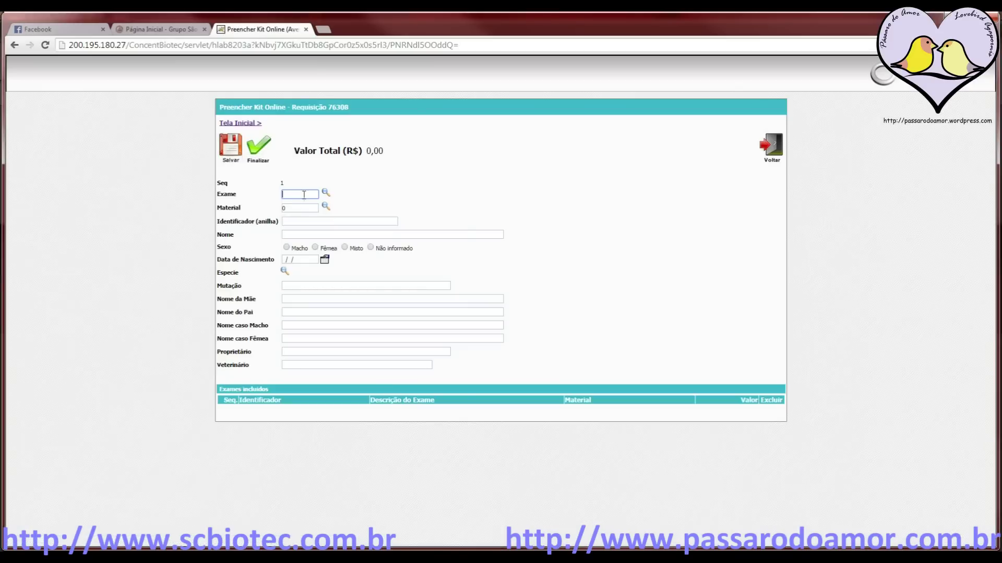
{"action": "left_click", "coordinate": [325, 193]}
{"action": "type", "text": "sexag"}
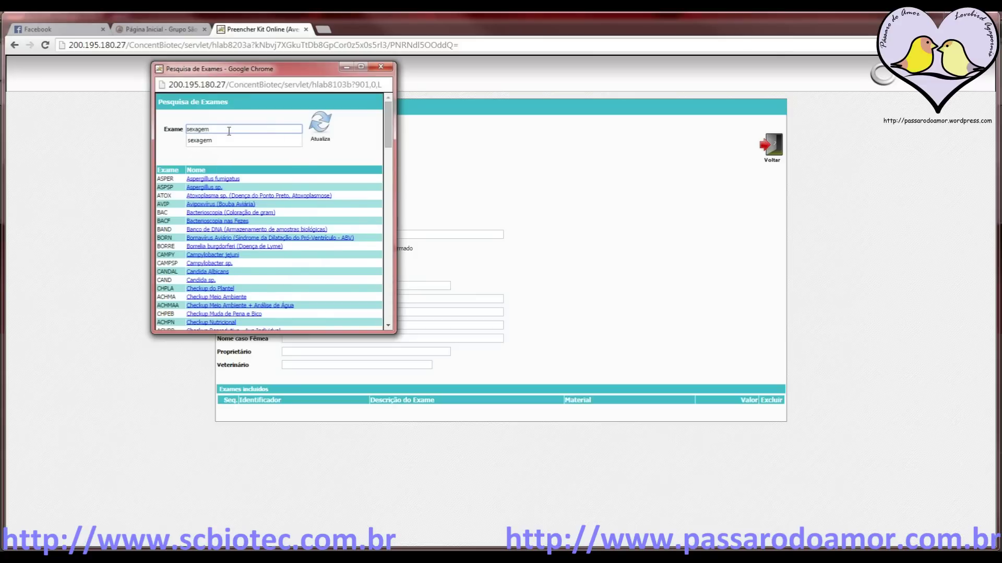
{"action": "type", "text": "em"}
{"action": "left_click", "coordinate": [323, 133]}
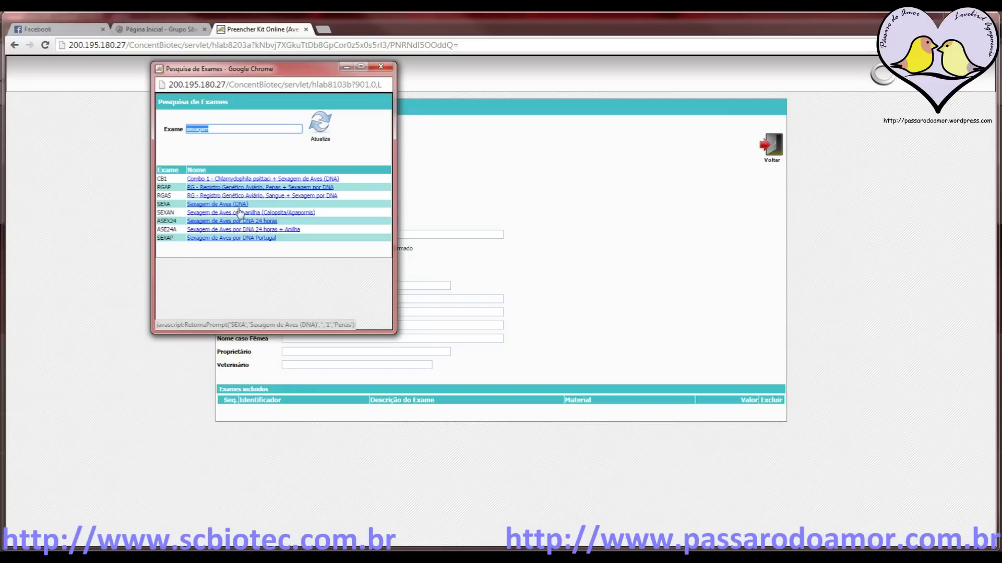
{"action": "left_click", "coordinate": [304, 213]}
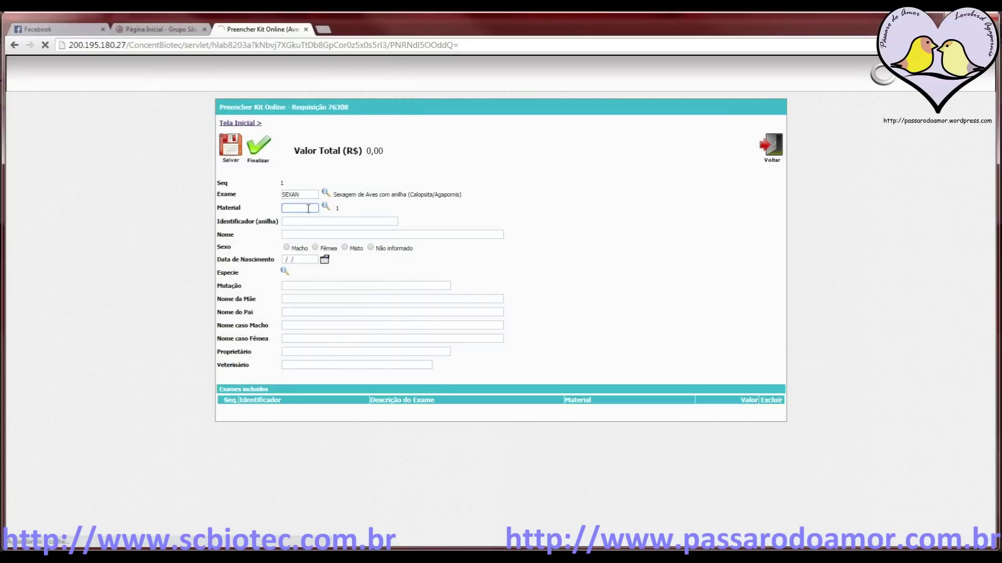
Choose 1, Penas from the Pesquisa Materiais list as the sample material
{"action": "left_click", "coordinate": [324, 206]}
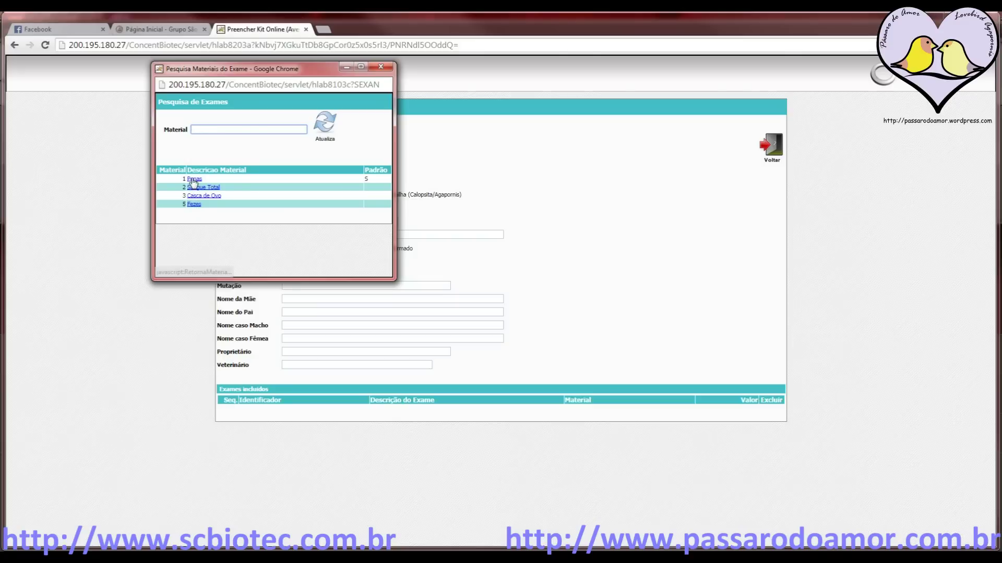
{"action": "left_click", "coordinate": [193, 180]}
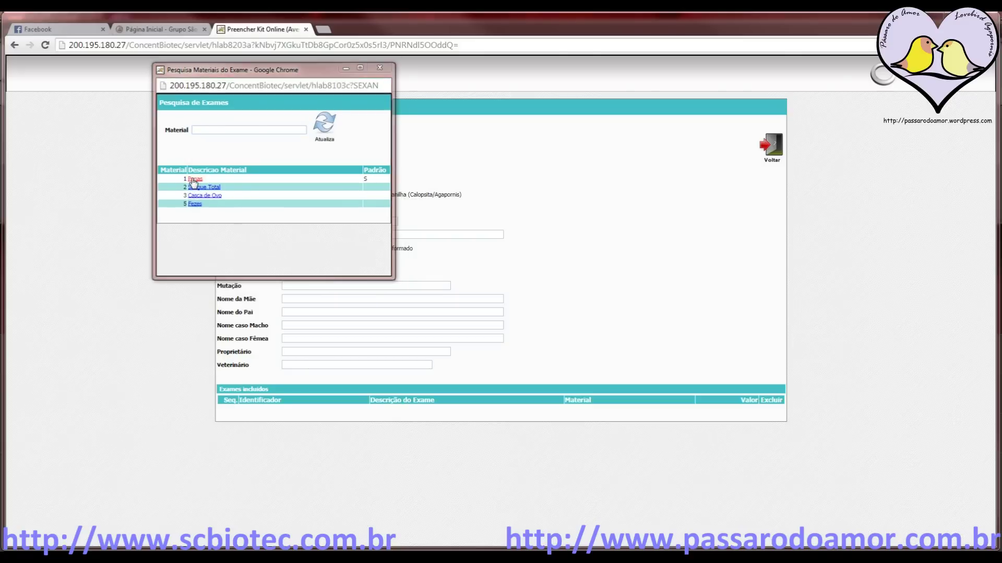
{"action": "left_click", "coordinate": [296, 221]}
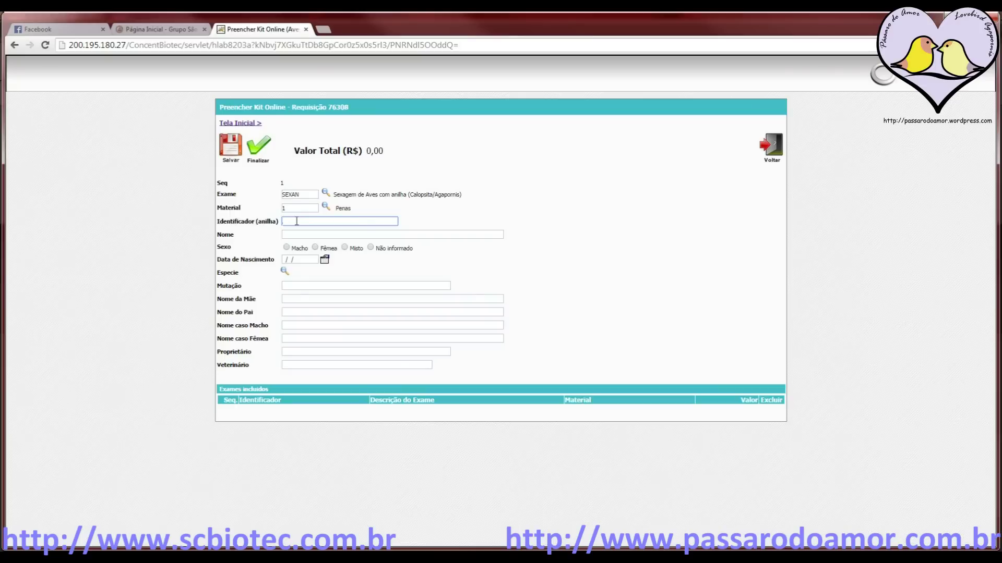
Enter ring identifier '1 PM' and bird name 'Sem nome'
{"action": "type", "text": "1"}
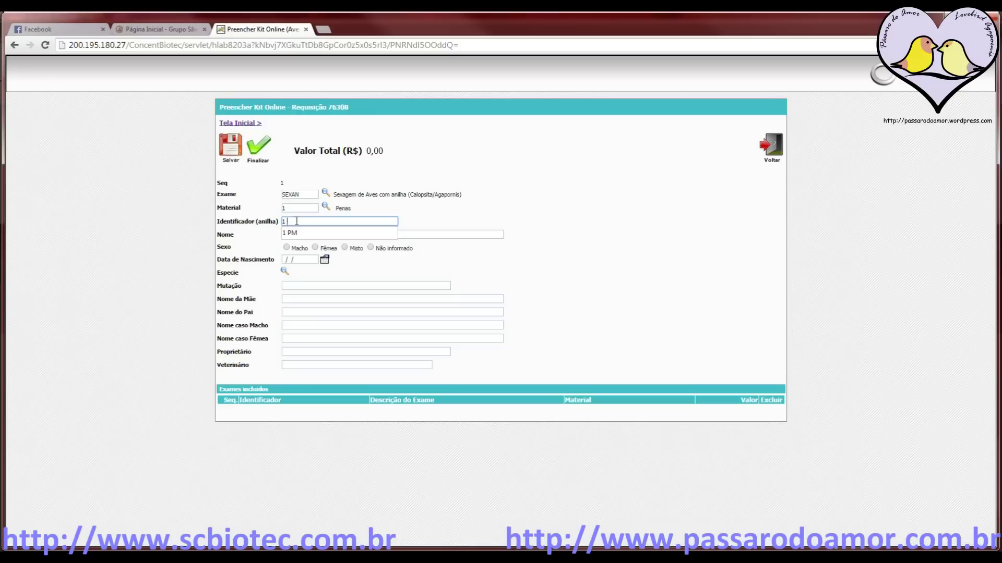
{"action": "type", "text": "PM"}
{"action": "left_click", "coordinate": [421, 234]}
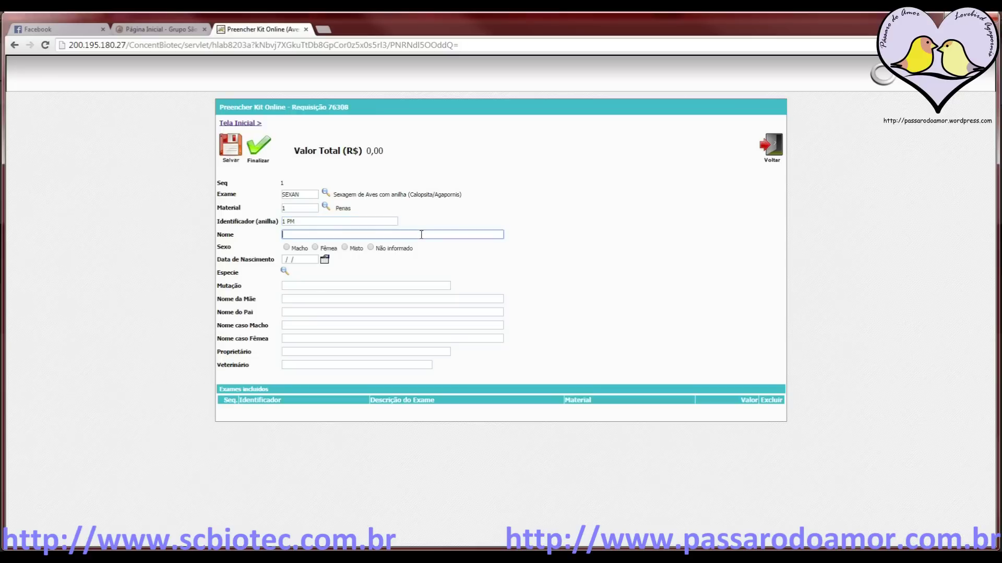
{"action": "type", "text": "Sem nio"}
{"action": "key", "text": "BackSpace"}
{"action": "type", "text": "onome"}
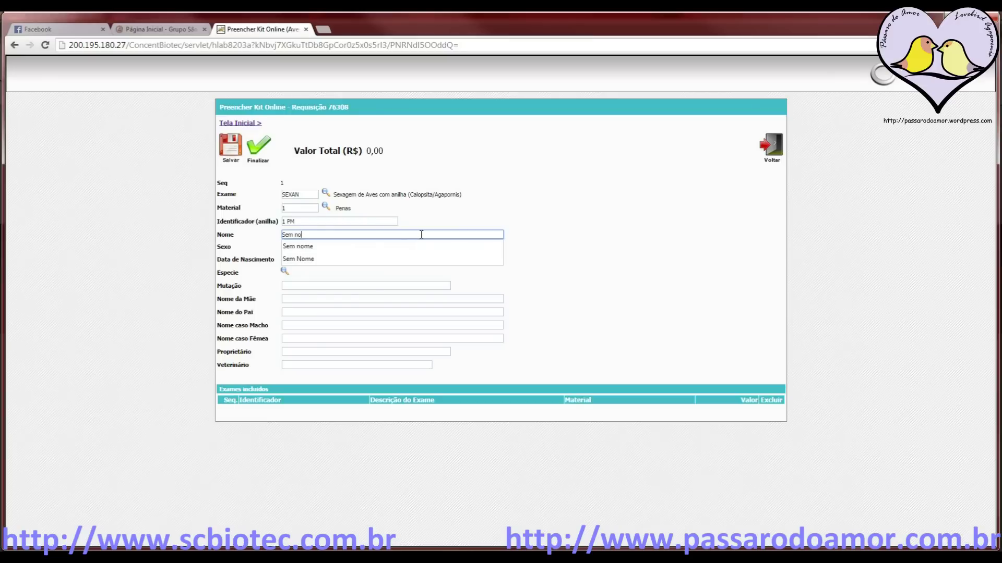
{"action": "left_click", "coordinate": [225, 255]}
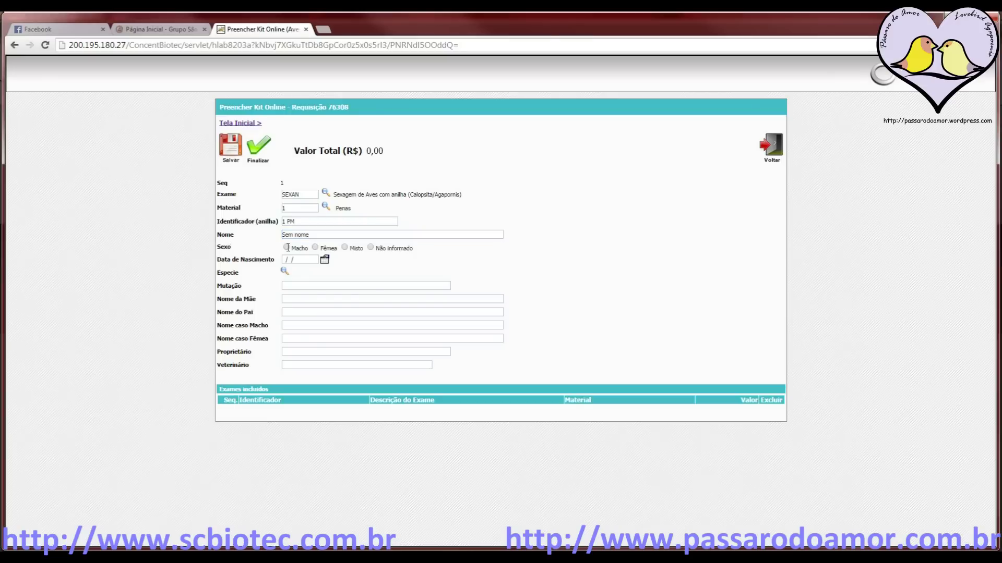
Set the sex to Não informado and the birth date to 25/07/2014
{"action": "left_click", "coordinate": [370, 248]}
{"action": "left_click", "coordinate": [325, 260]}
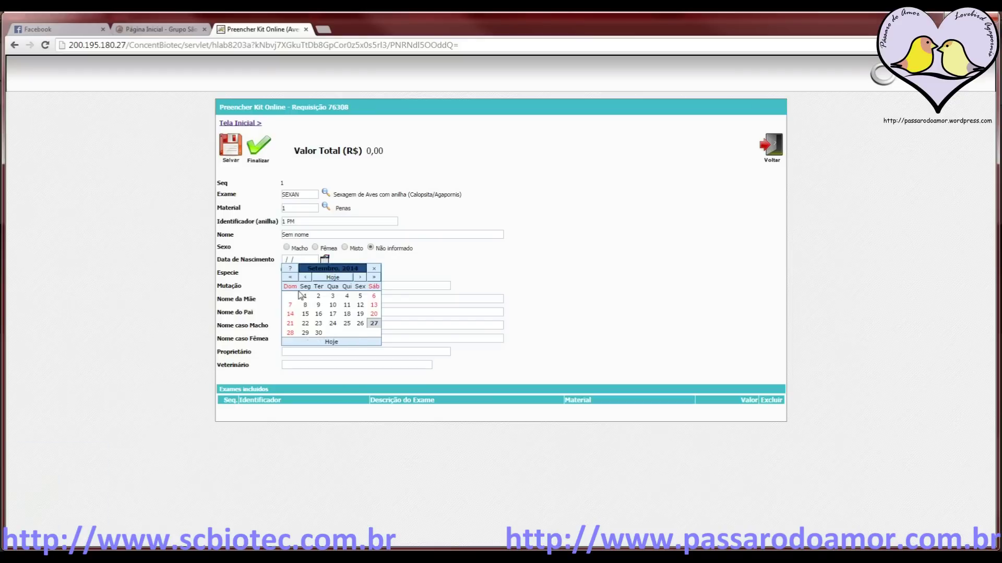
{"action": "left_click", "coordinate": [307, 278]}
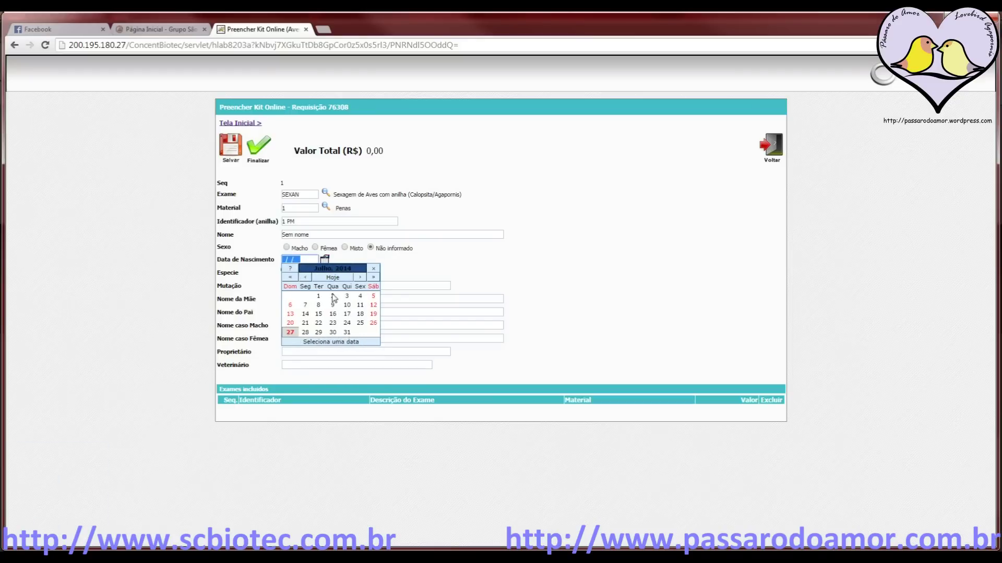
{"action": "left_click", "coordinate": [360, 323]}
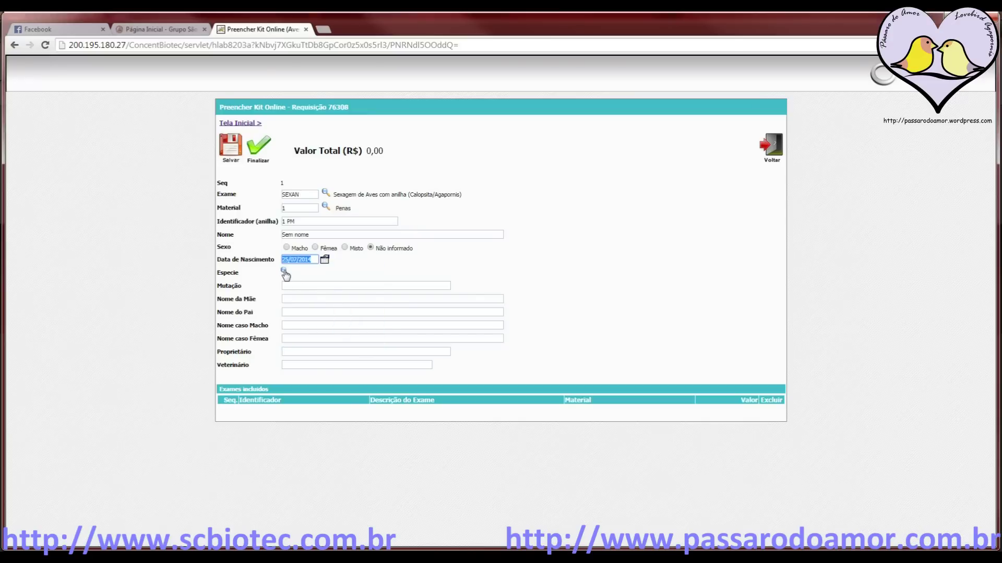
Search the species list for agapornis and select Agapornis roseicollis
{"action": "left_click", "coordinate": [284, 271]}
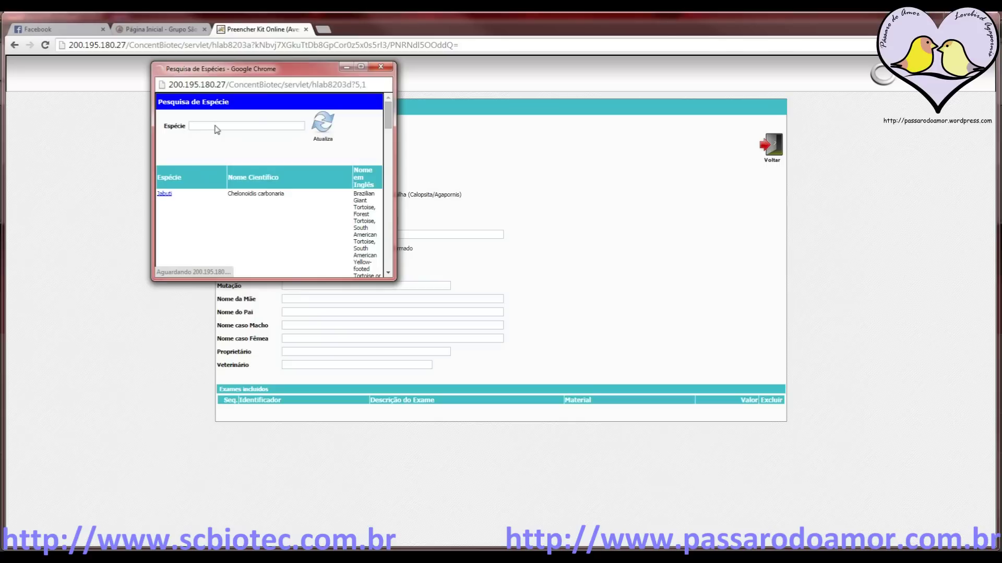
{"action": "left_click", "coordinate": [223, 126]}
{"action": "type", "text": "a"}
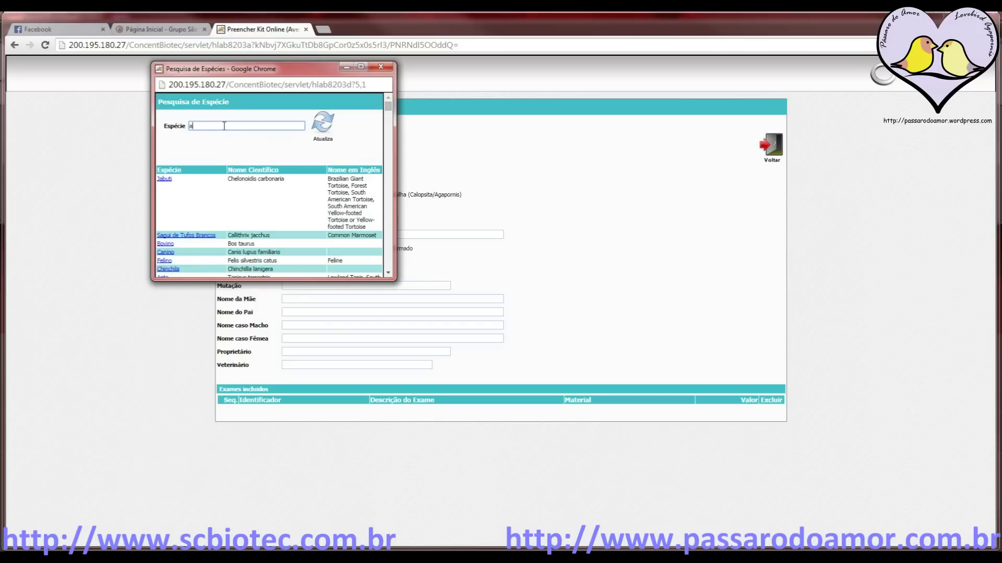
{"action": "type", "text": "gapom"}
{"action": "left_click", "coordinate": [321, 130]}
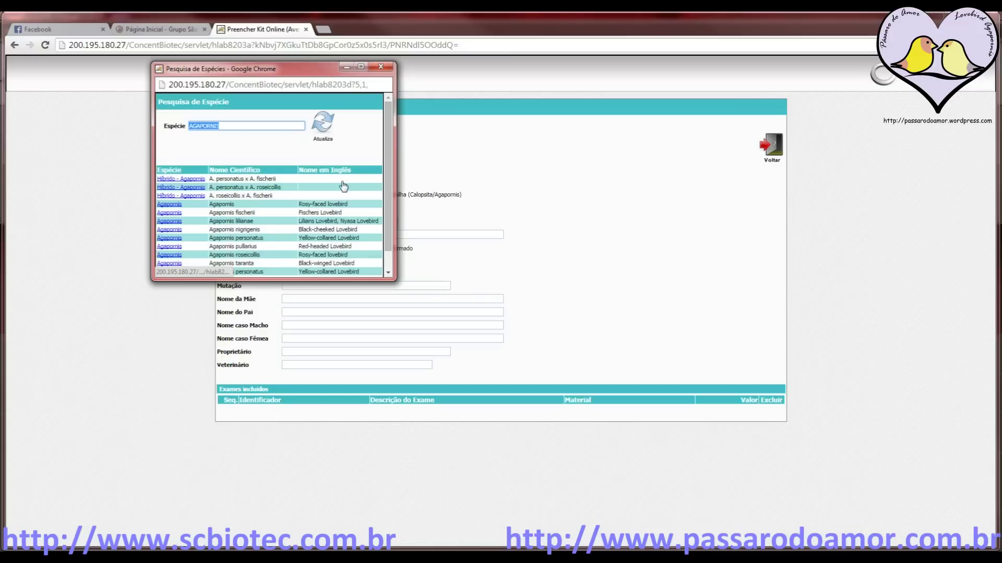
{"action": "scroll", "coordinate": [343, 186], "scroll_direction": "down", "scroll_amount": 1}
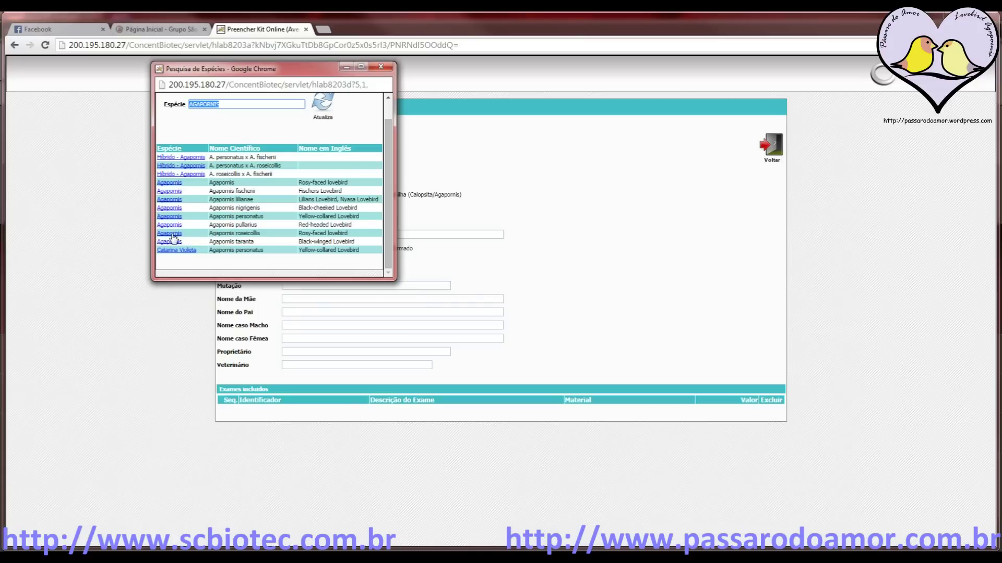
{"action": "left_click", "coordinate": [171, 233]}
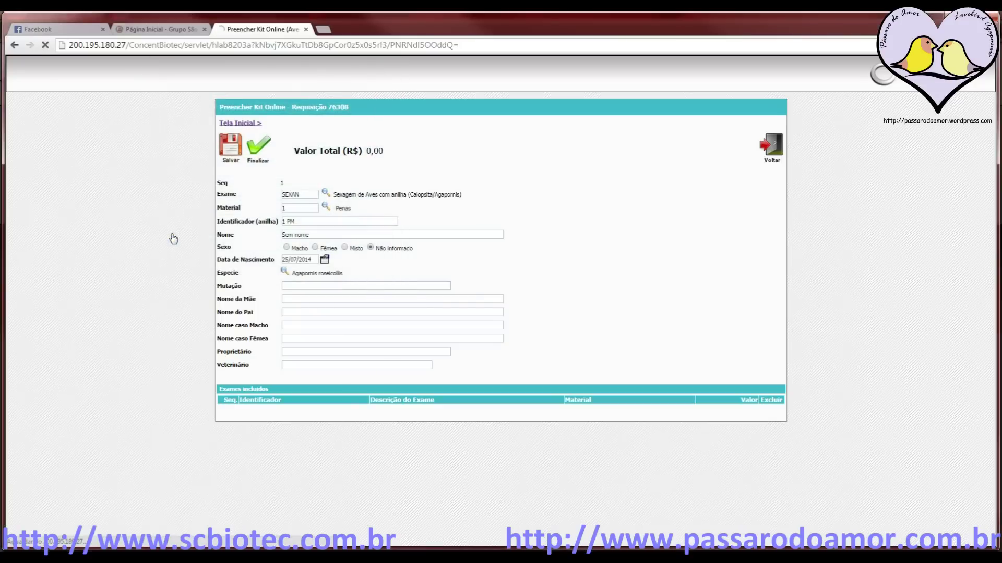
Enter mother Piki, father Mio, male mate Ikki and female mate Sakura
{"action": "left_click", "coordinate": [295, 298]}
{"action": "type", "text": "Piki"}
{"action": "key", "text": "Tab"}
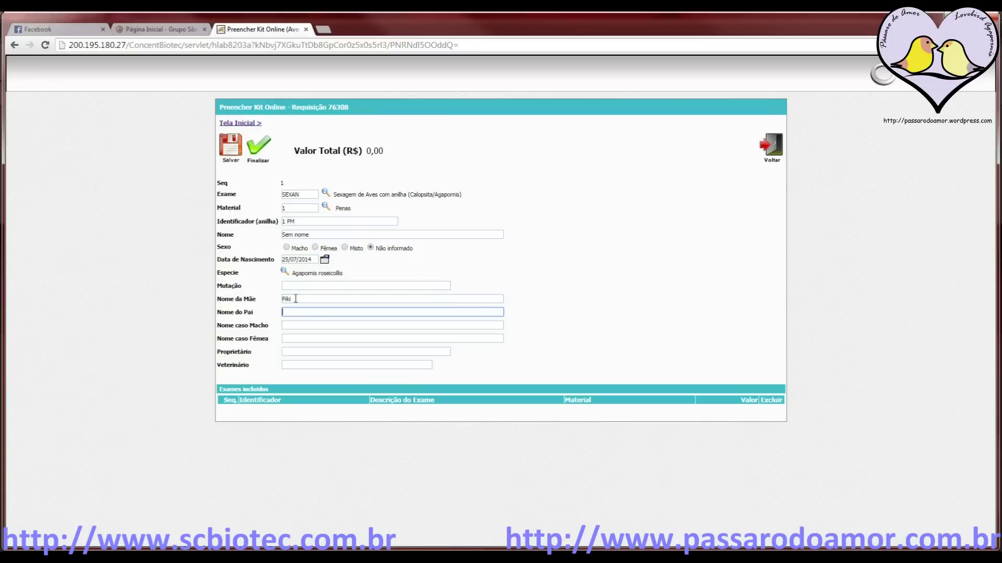
{"action": "type", "text": "Mio"}
{"action": "key", "text": "Tab"}
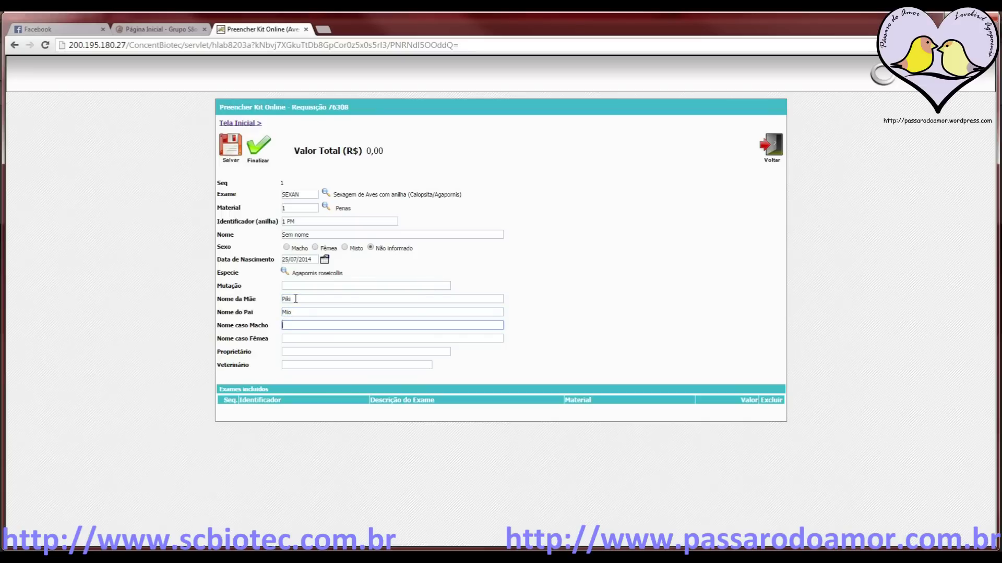
{"action": "type", "text": "Ikki"}
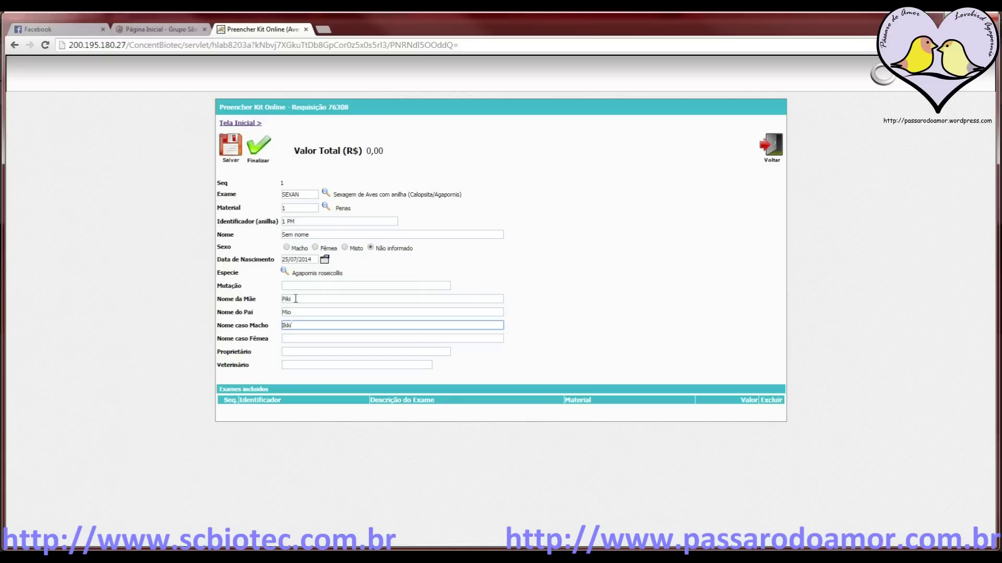
{"action": "key", "text": "Tab"}
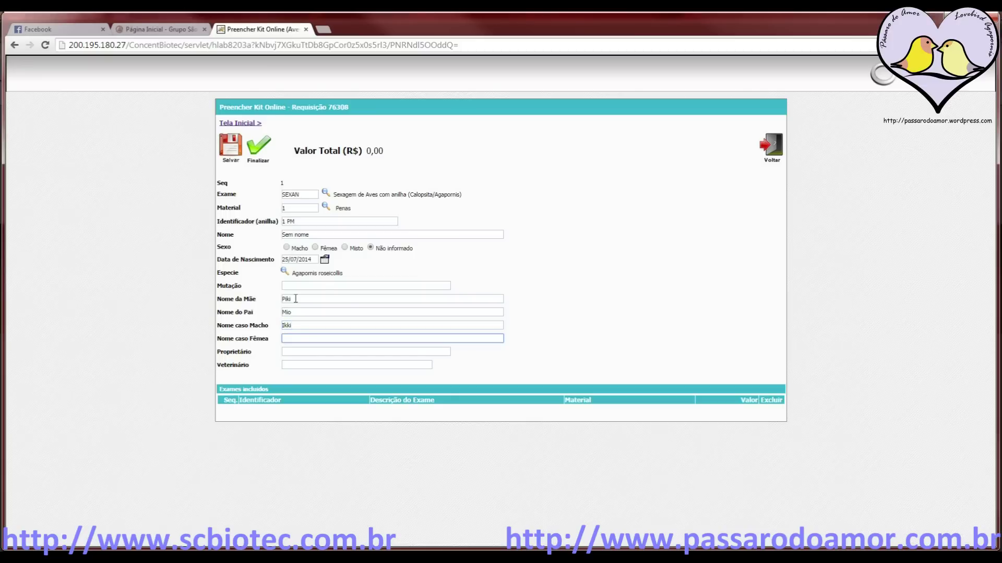
{"action": "type", "text": "Saka"}
{"action": "key", "text": "BackSpace"}
{"action": "type", "text": "u"}
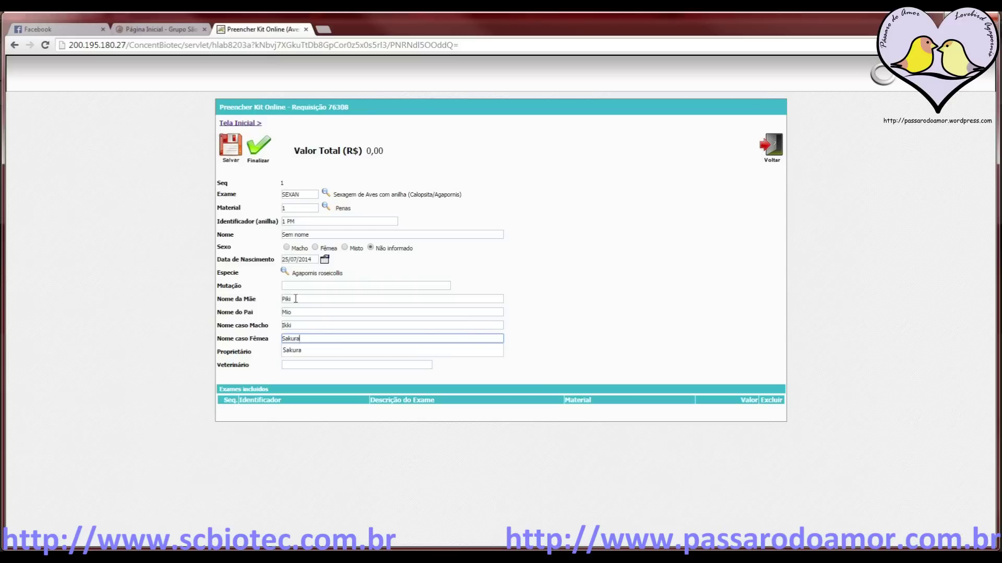
{"action": "type", "text": "ra"}
{"action": "left_click", "coordinate": [374, 351]}
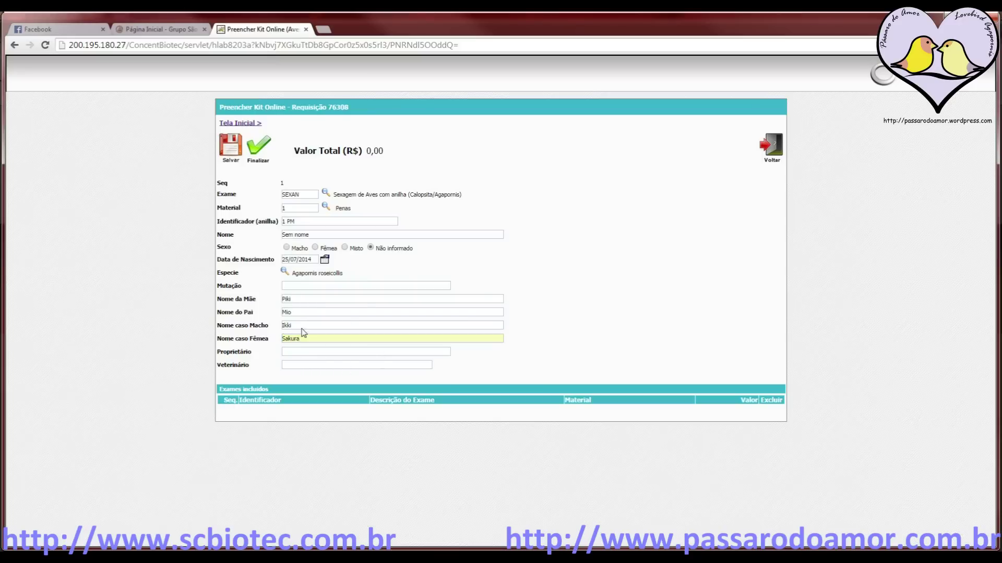
Fill in the owner's full name in the Proprietário field
{"action": "left_click", "coordinate": [318, 354]}
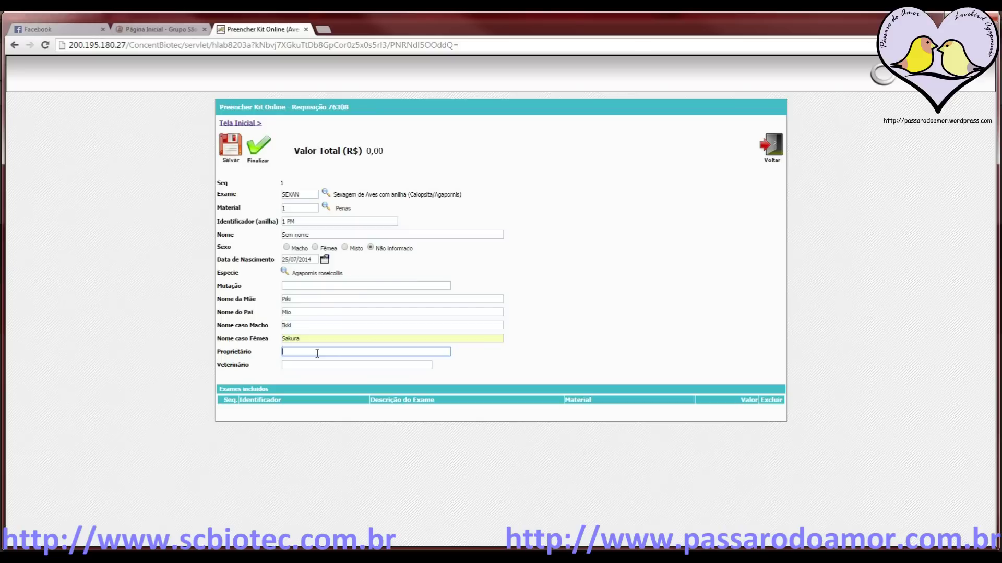
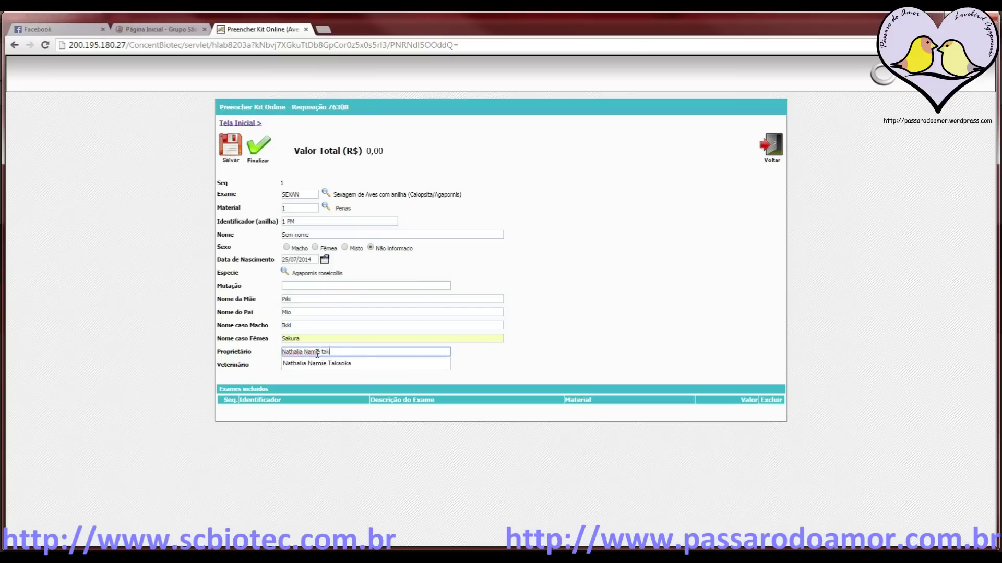
{"action": "left_click", "coordinate": [335, 362]}
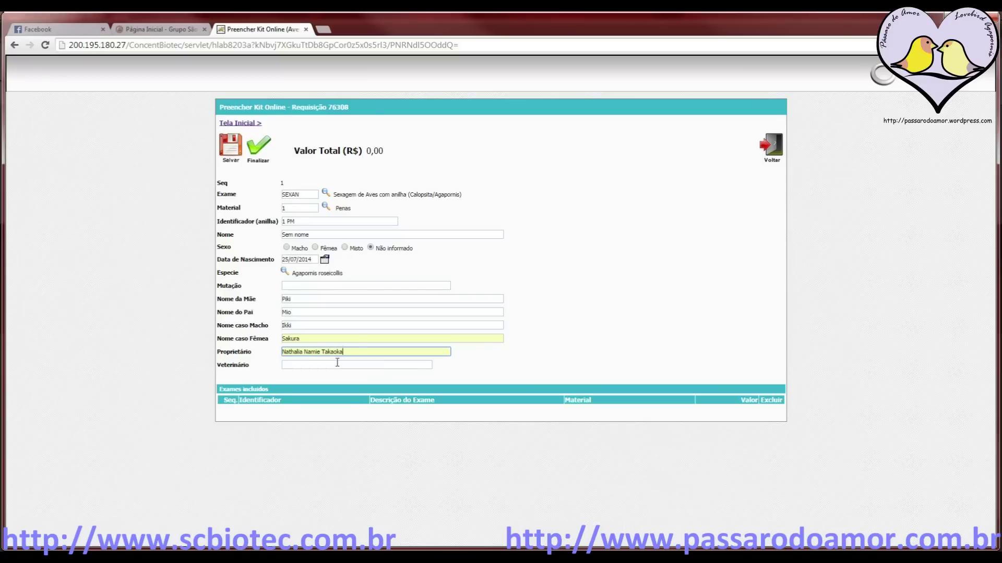
{"action": "left_click", "coordinate": [378, 368]}
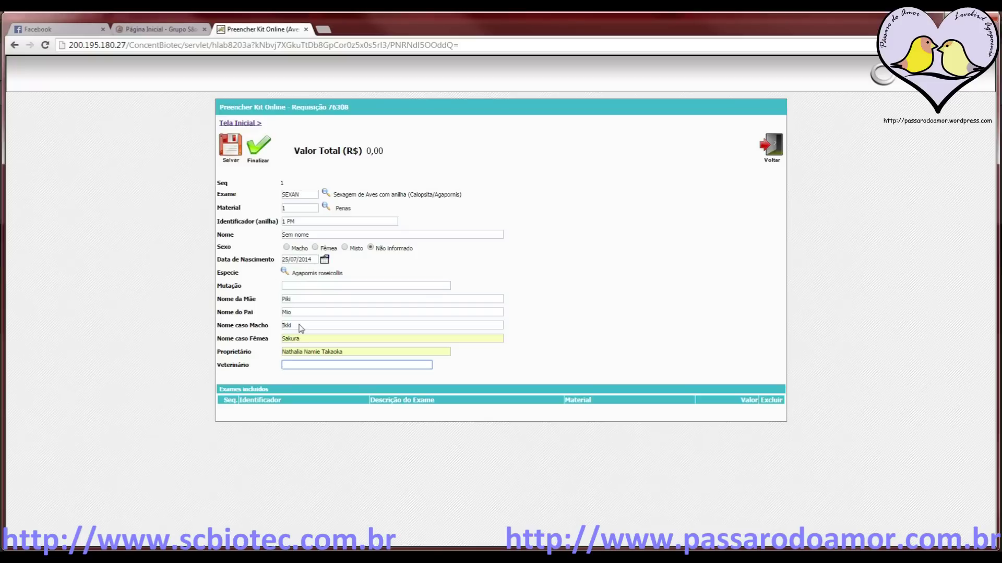
Save the exam so sample 1 PM, Penas, 25,00 appears under Exames incluídos
{"action": "left_click", "coordinate": [230, 155]}
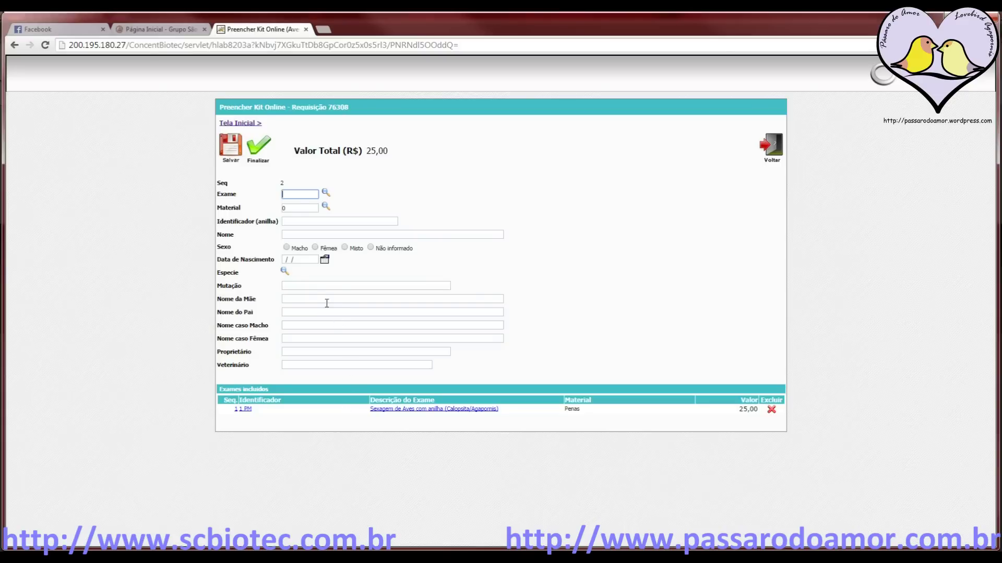
{"action": "left_click", "coordinate": [259, 157]}
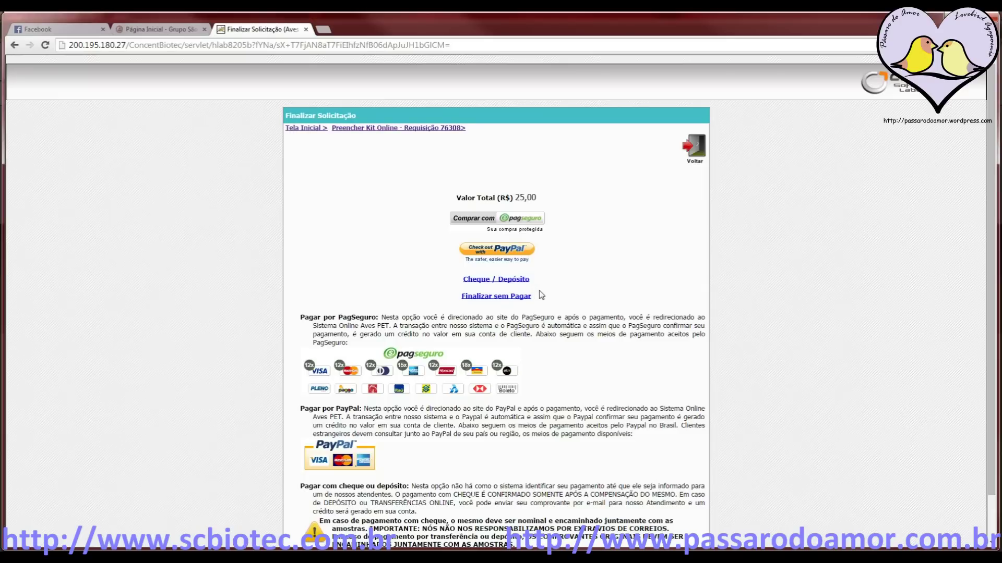
{"action": "left_click", "coordinate": [493, 297]}
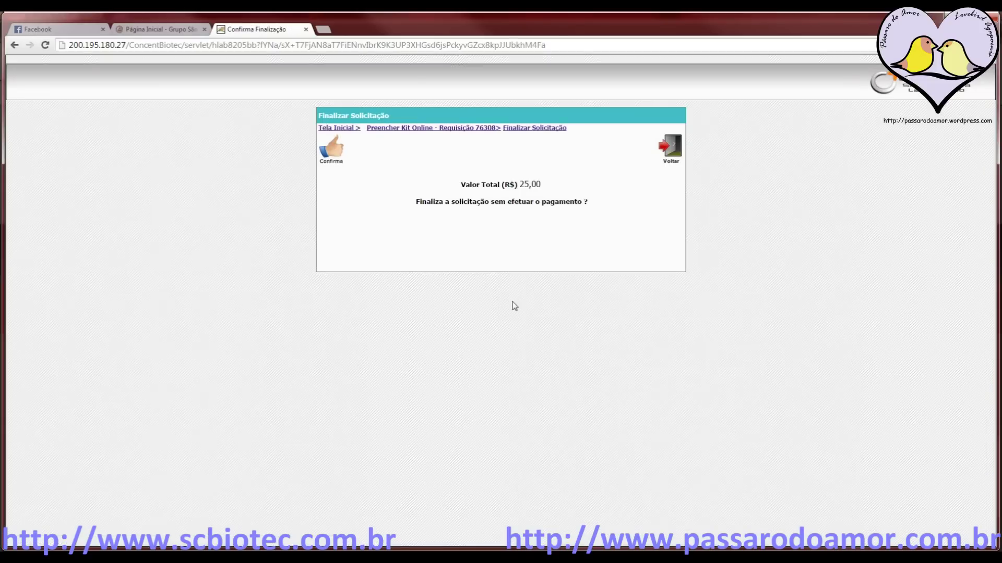
{"action": "left_click", "coordinate": [332, 155]}
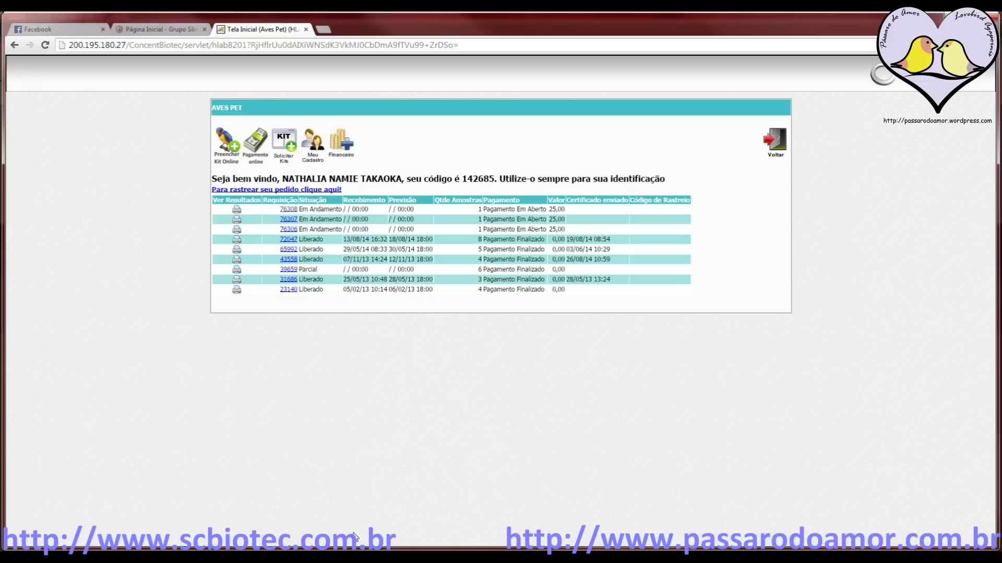
{"action": "key", "text": "alt+Tab"}
{"action": "left_click", "coordinate": [619, 341]}
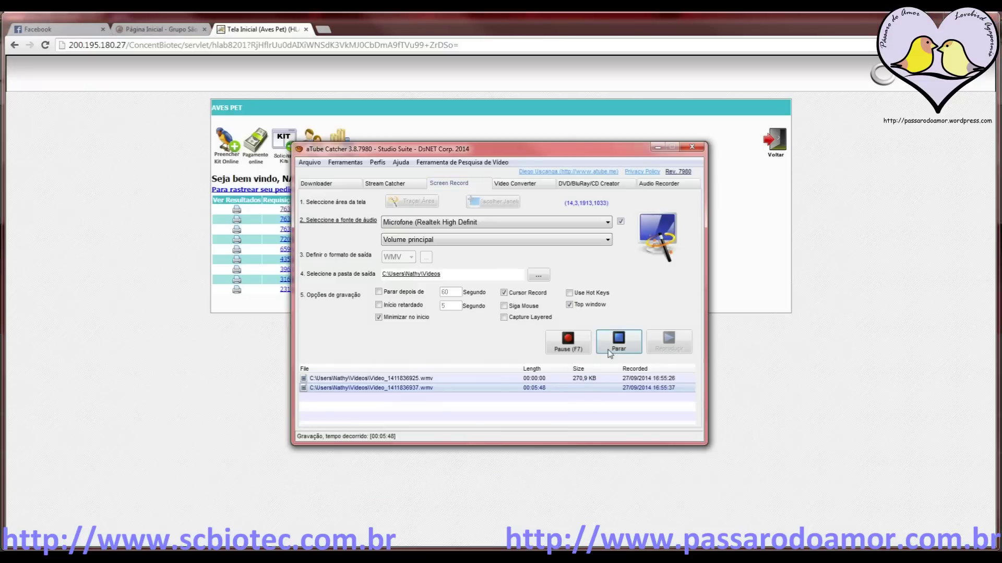